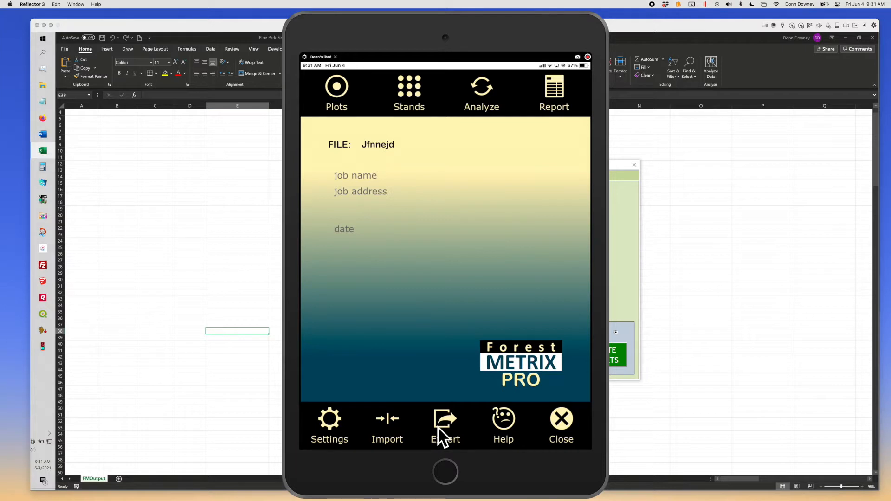
Step: Locate the Excel Report Engine request on the tablet app's help page, and switch to the Pine Park Reports v2 workbook in Excel
click(514, 424)
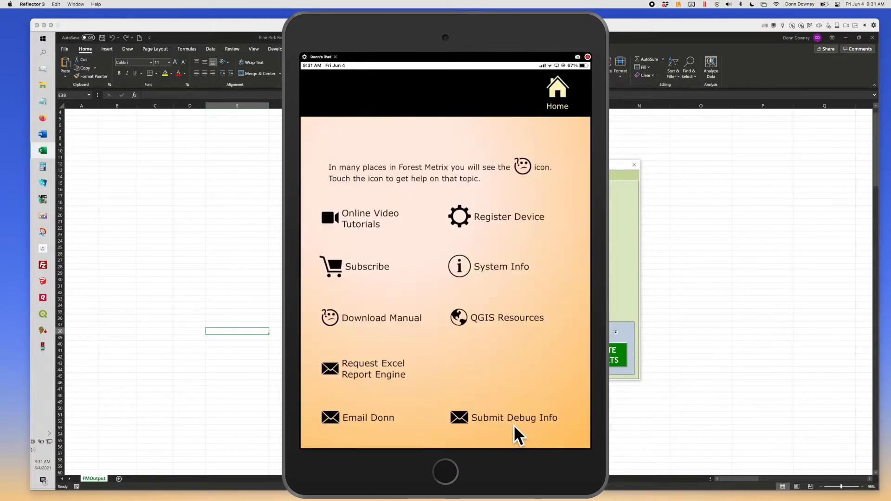
click(386, 369)
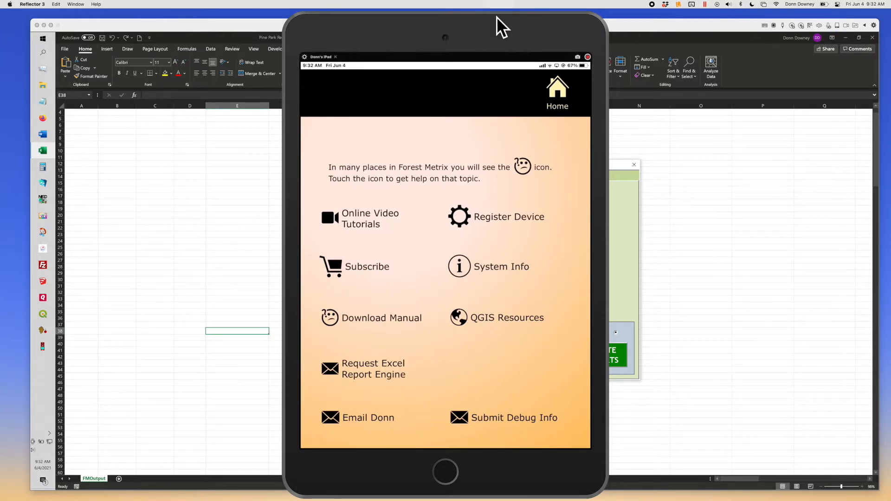
drag(497, 16, 504, 493)
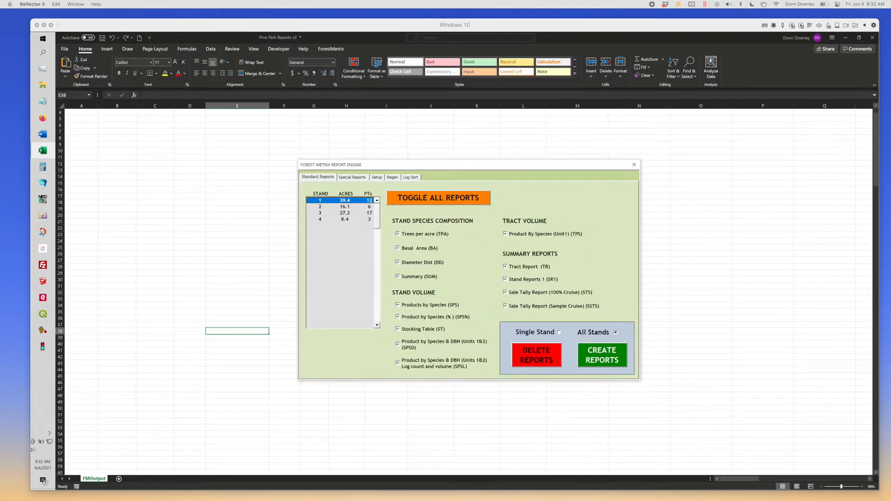
Step: Open the report engine's setup page and import timber data from the Pine Park_Timber workbook in the Pine Park Inventory folder
drag(547, 163, 535, 151)
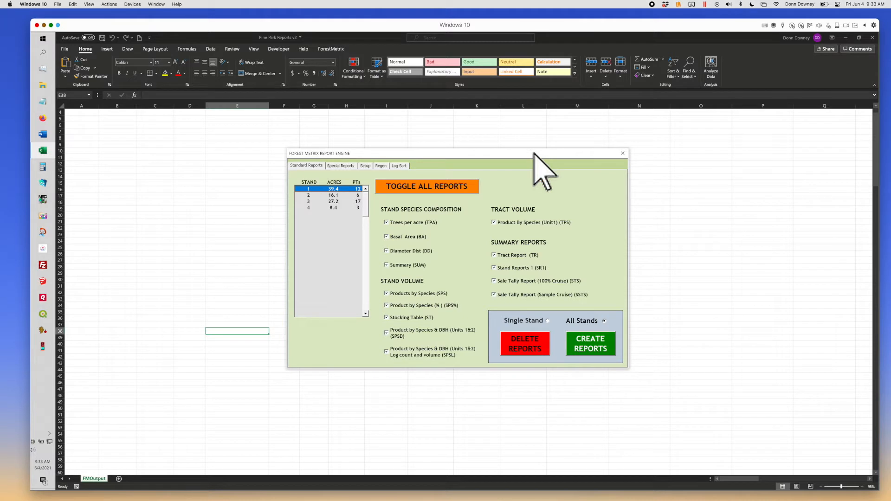
click(331, 50)
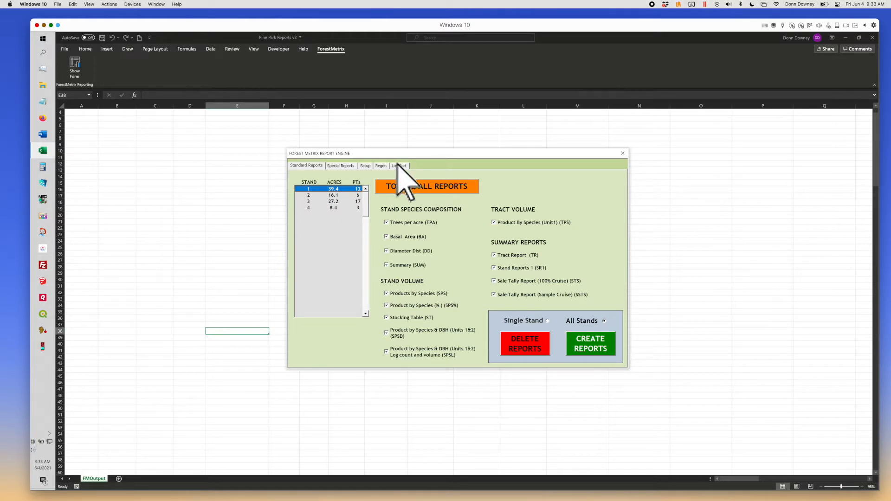
click(366, 166)
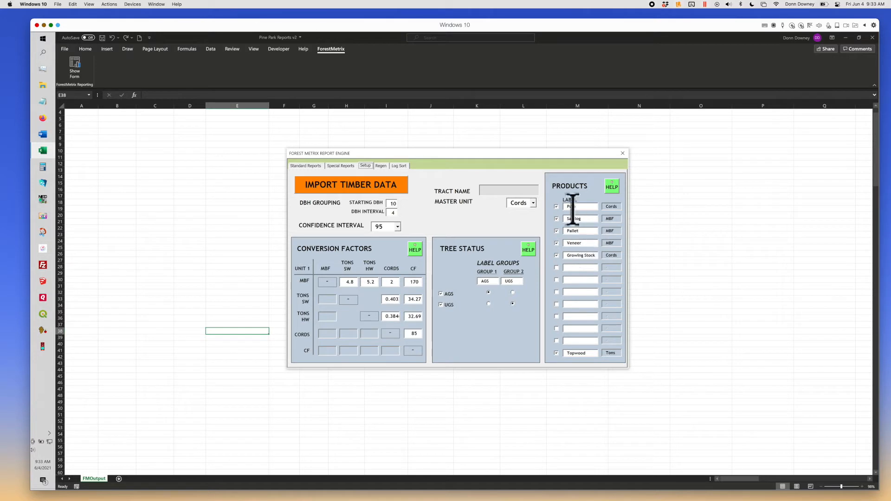
click(350, 184)
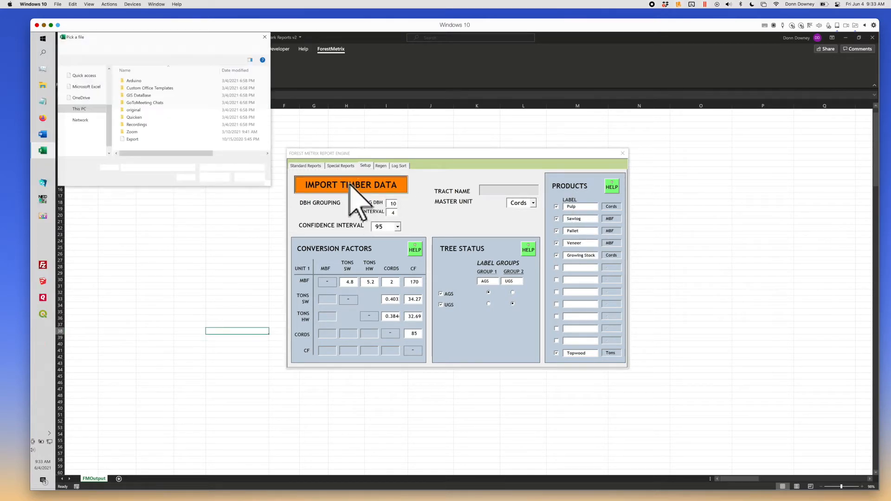
scroll(87, 119, up, 3)
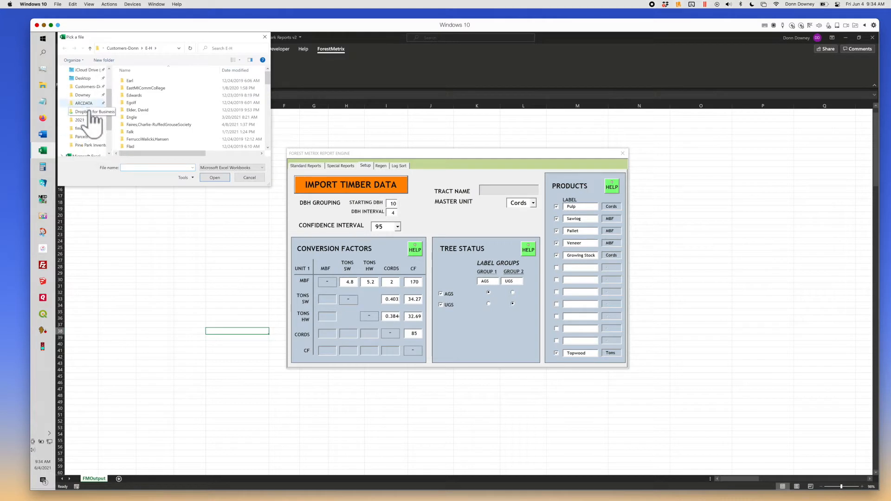
click(93, 145)
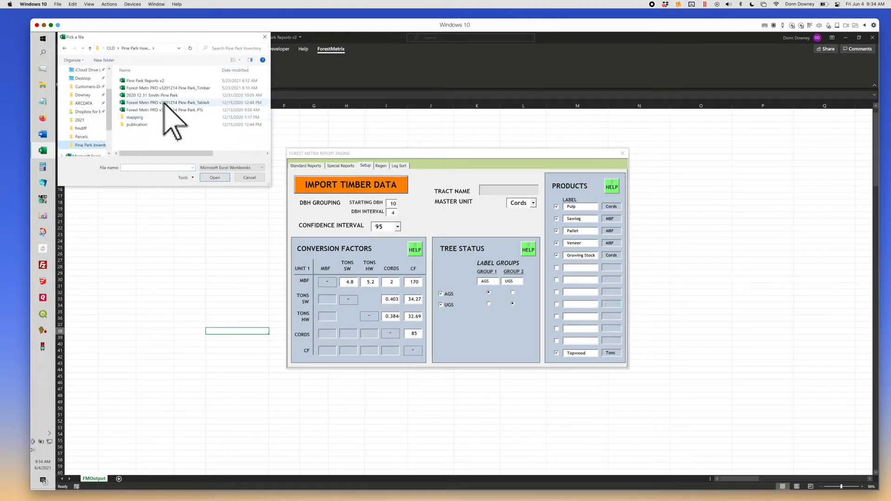
double_click(203, 89)
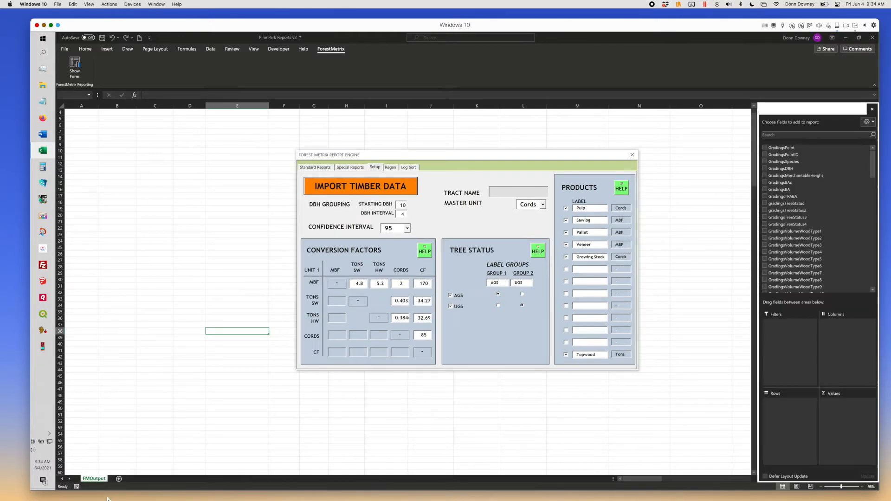
Step: Look over the rows and columns of the imported timber data, and close the optional fields dialog in the tablet app
scroll(216, 377, down, 6)
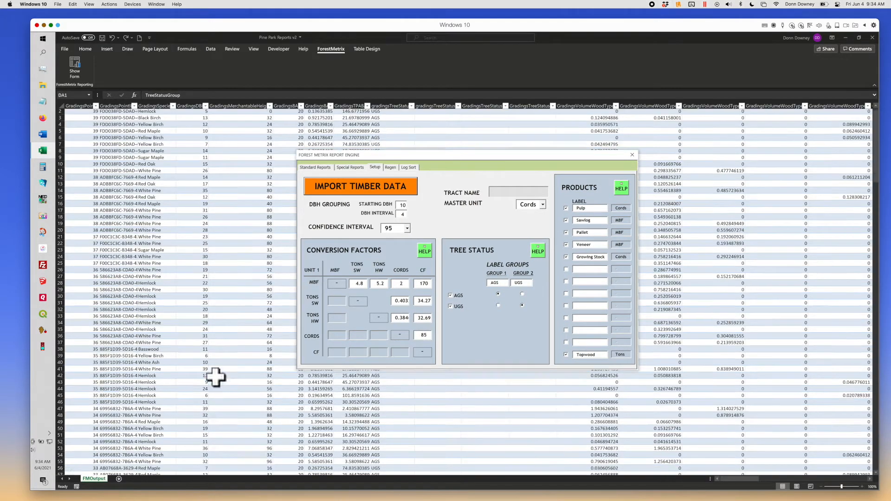
scroll(216, 377, down, 8)
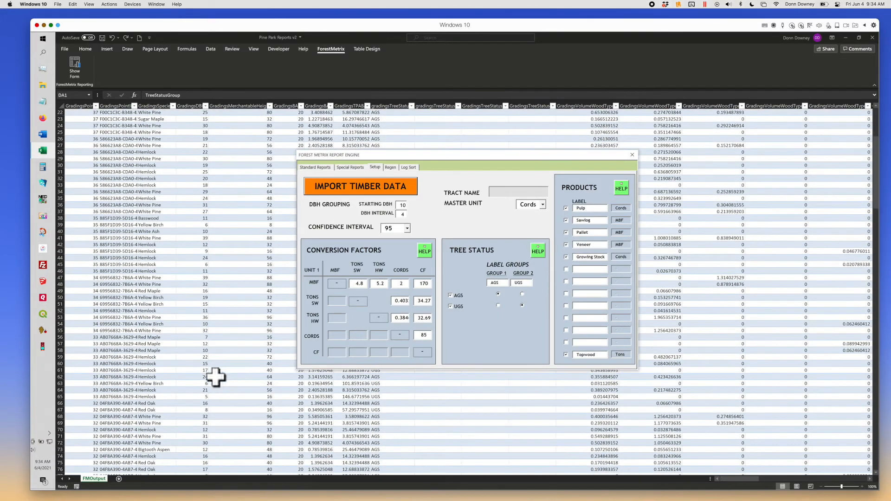
scroll(216, 377, up, 14)
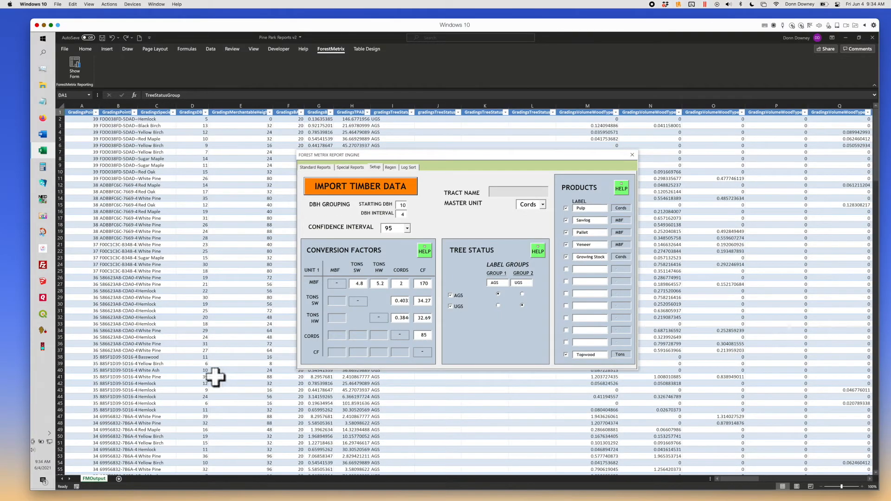
scroll(216, 377, right, 5)
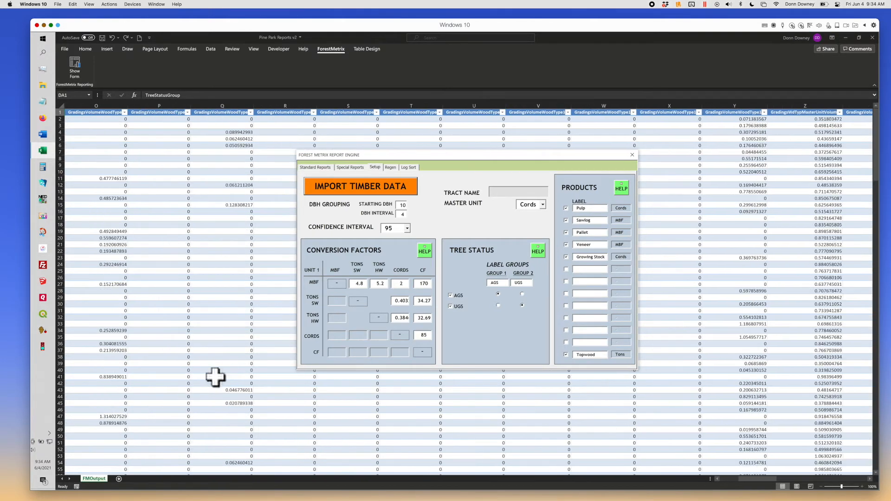
scroll(216, 377, left, 5)
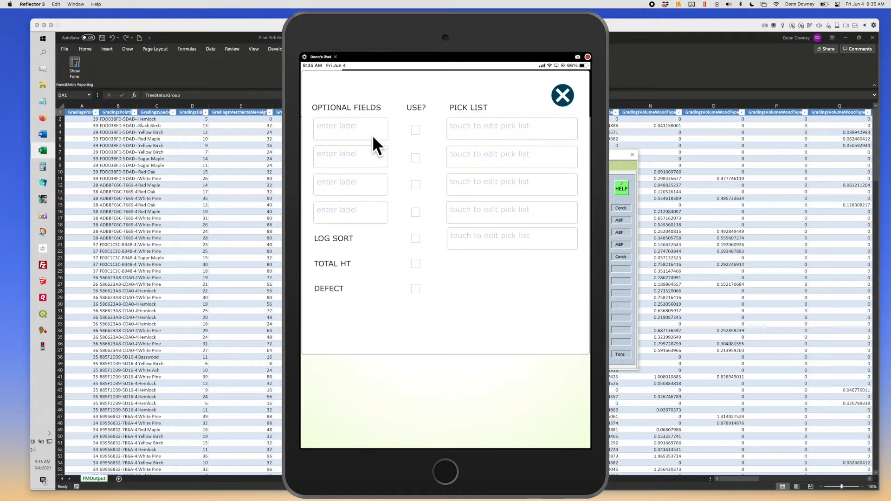
click(562, 98)
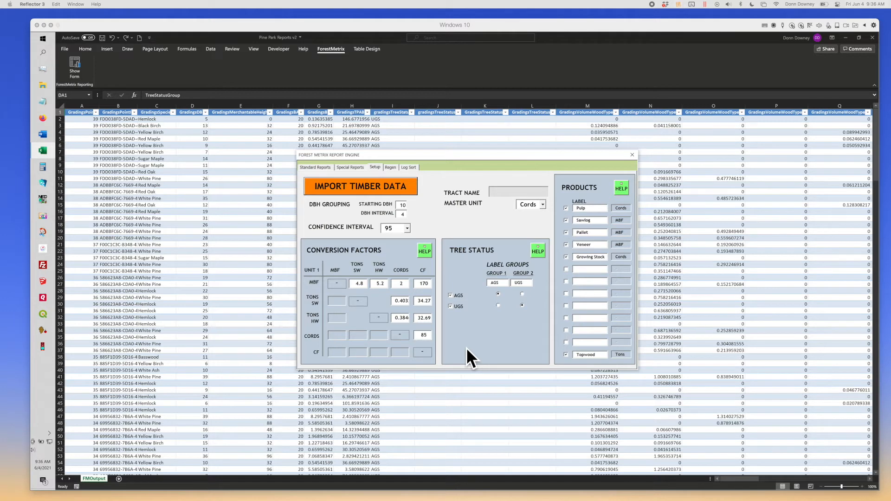
Step: Review the master unit choices, keeping Cords, and check the available confidence interval levels in the report setup
click(524, 292)
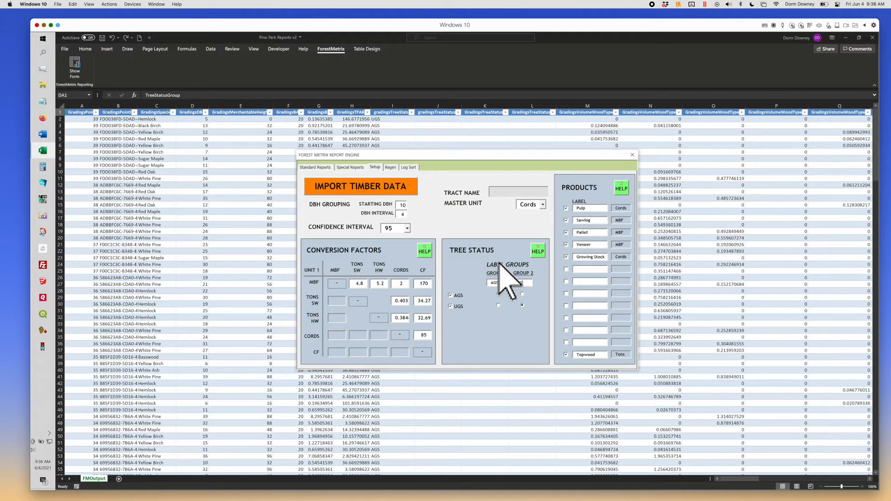
click(543, 205)
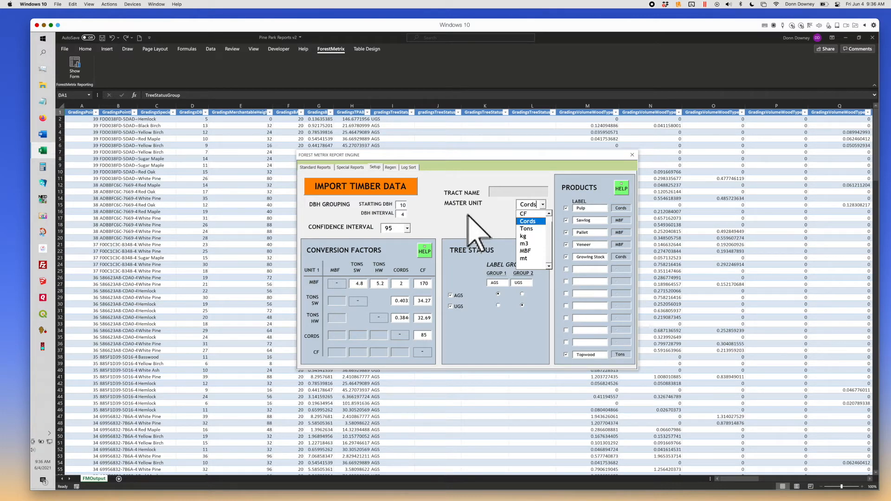
click(528, 221)
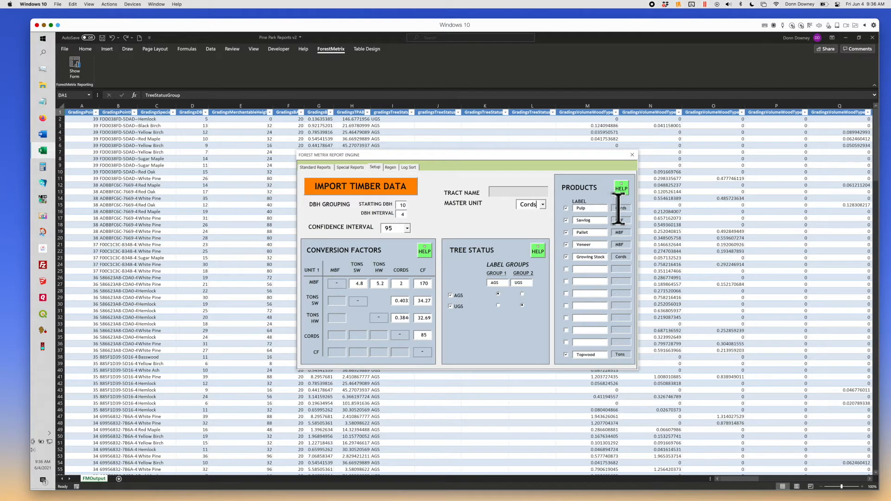
click(542, 204)
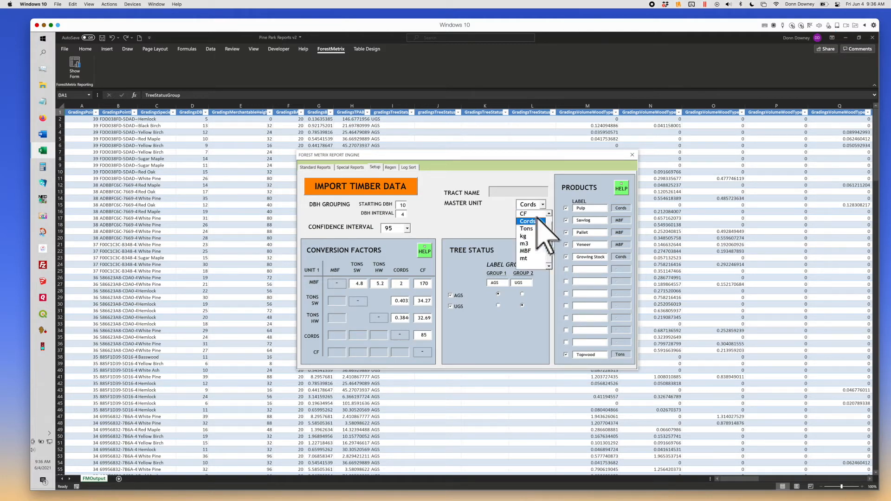
click(534, 222)
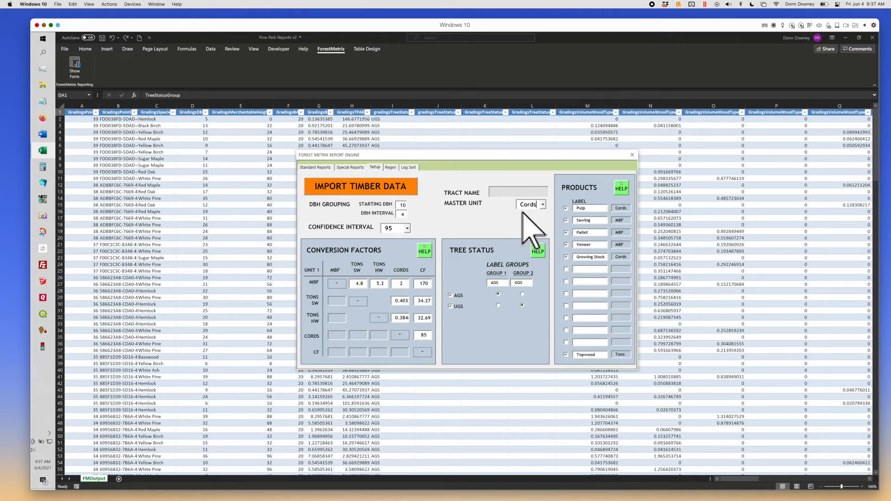
click(408, 228)
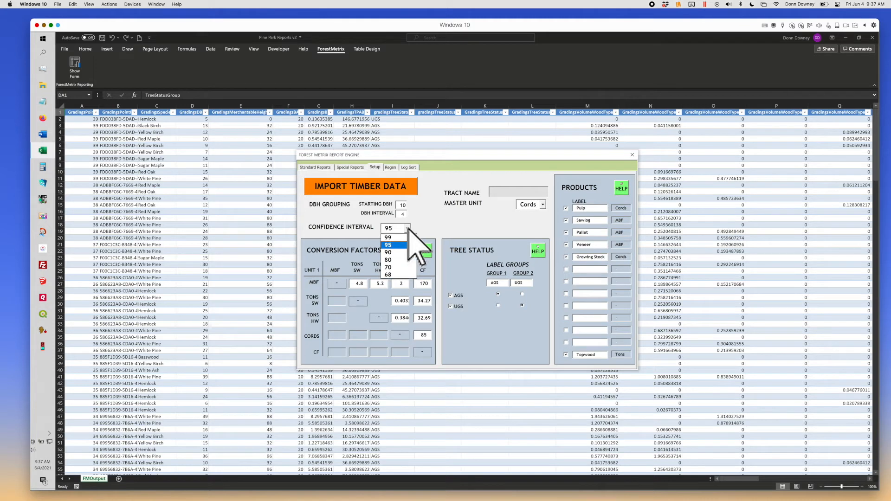
click(437, 223)
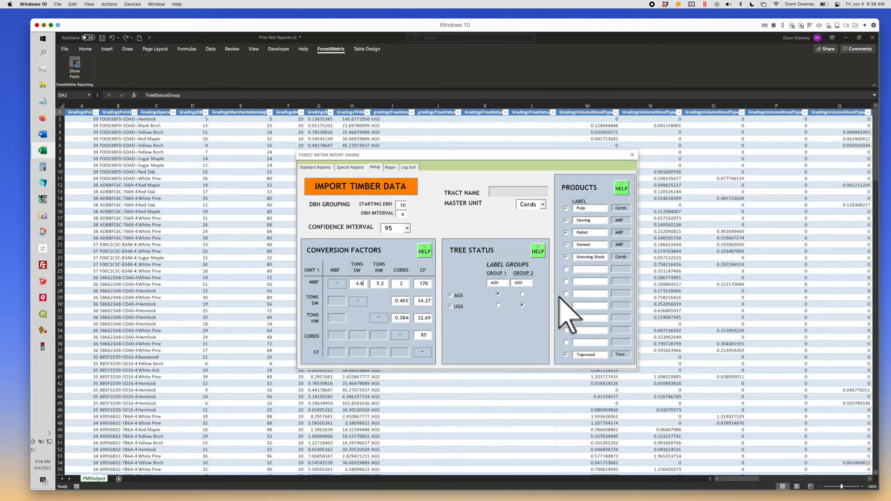
Step: Look over the standard and special report choices, and return to the standard reports
click(317, 168)
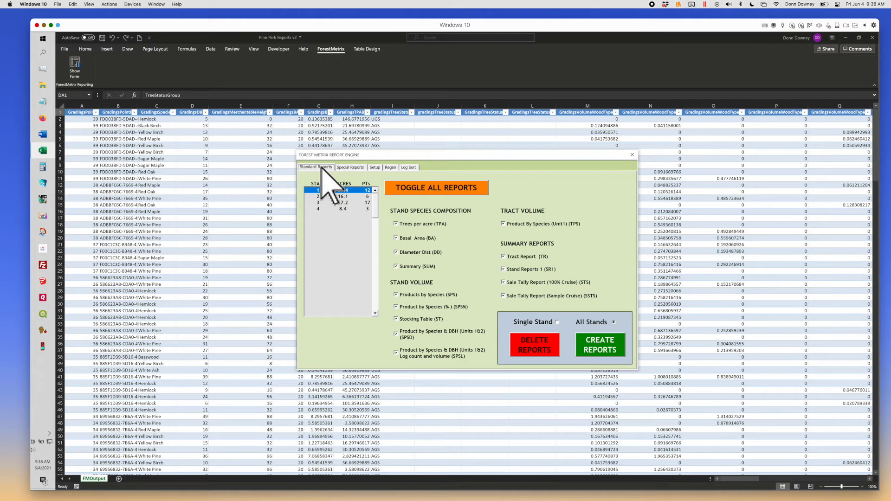
click(351, 167)
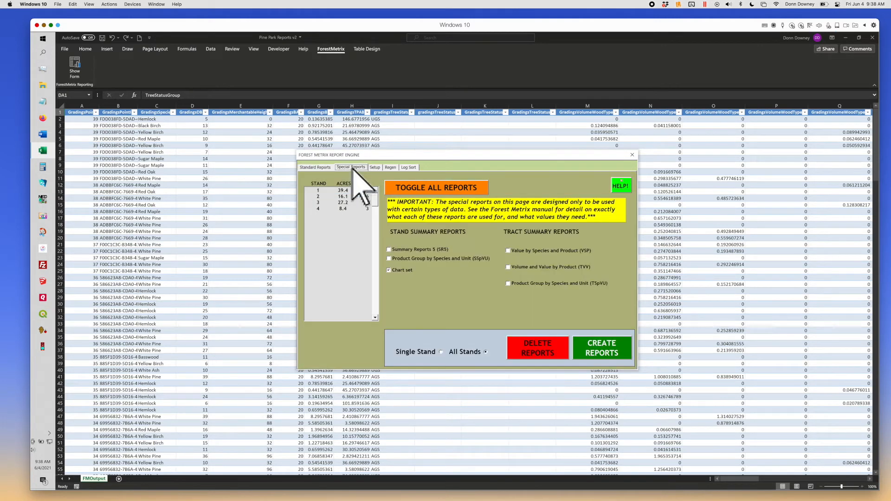
click(320, 167)
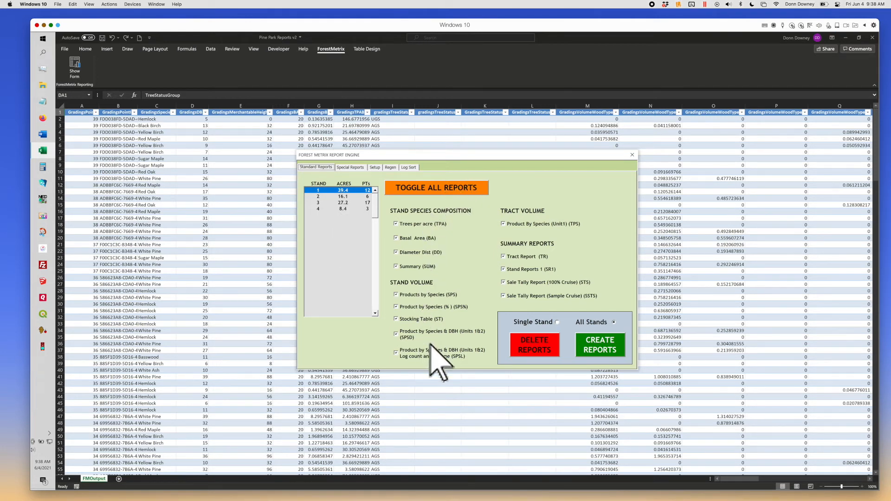
Step: Clear all standard reports and select only Basal Area, Product By Species (Unit1), Stocking Table and Diameter Dist
click(432, 189)
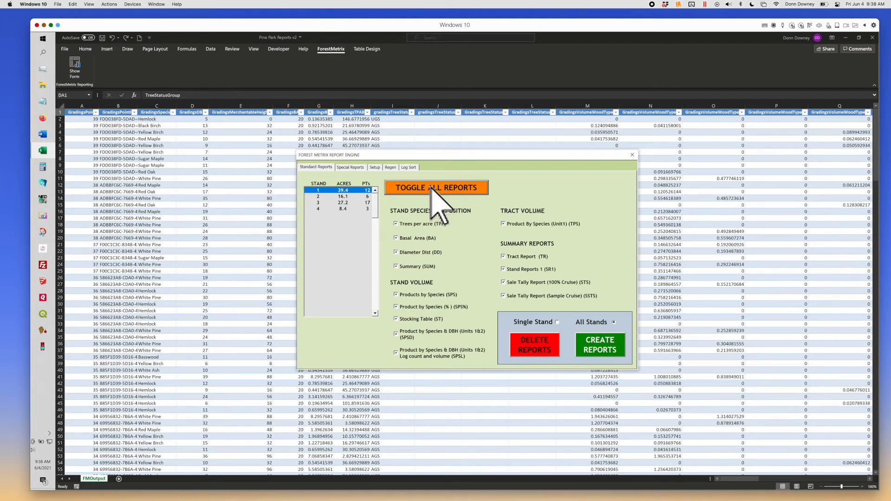
click(426, 195)
click(395, 237)
click(503, 223)
click(397, 320)
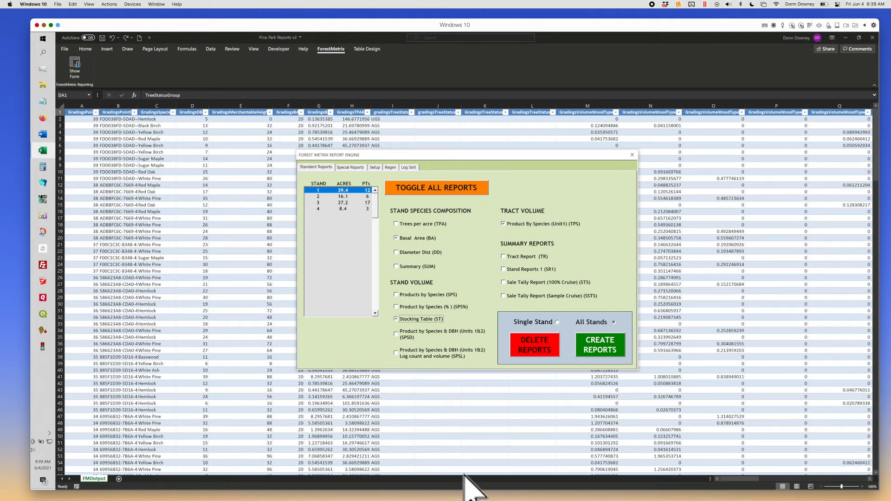
click(458, 251)
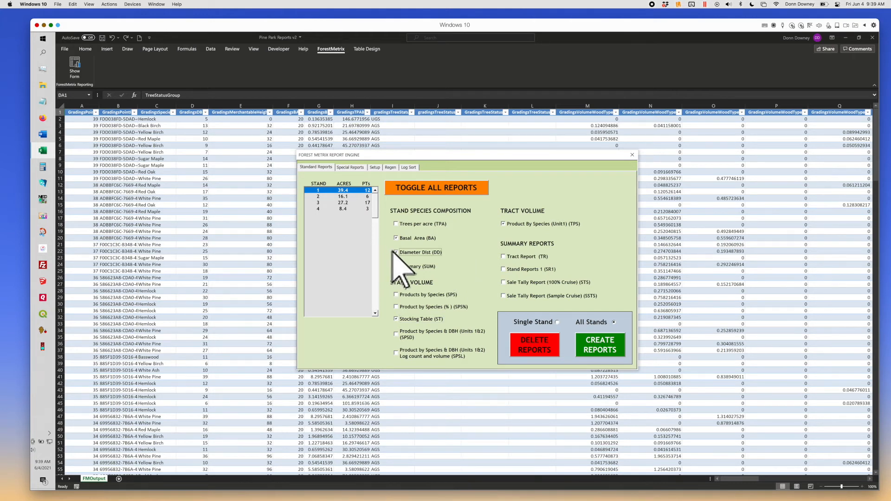
Step: Select all standard reports and create them for the single stand 3
click(422, 188)
click(338, 203)
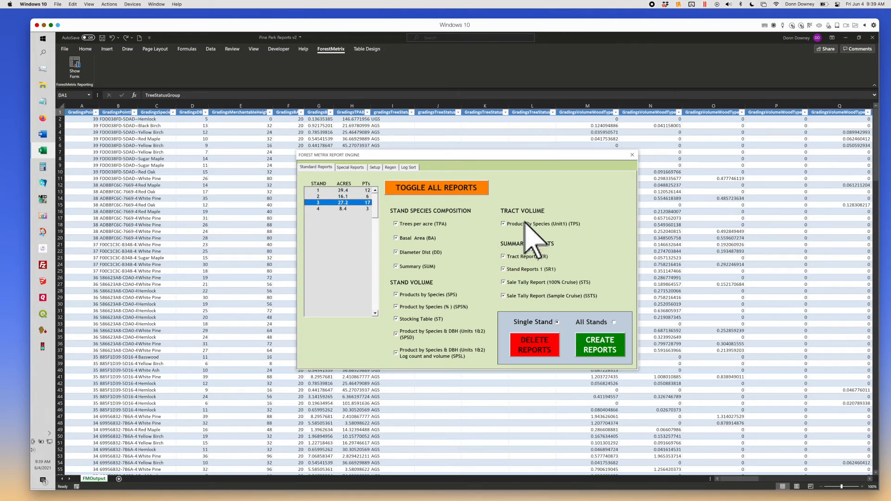
click(605, 347)
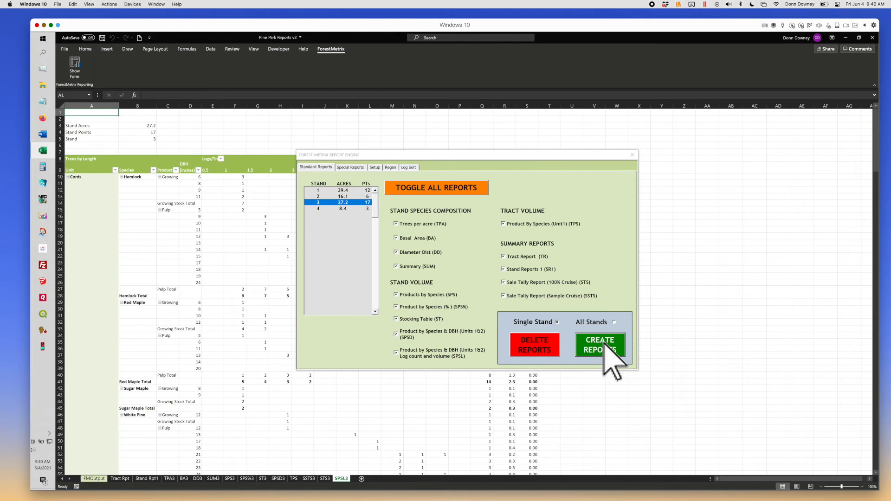
Step: Close the report engine form and view the Tract Rpt and Stand Rpt1 sheets
drag(549, 153, 739, 200)
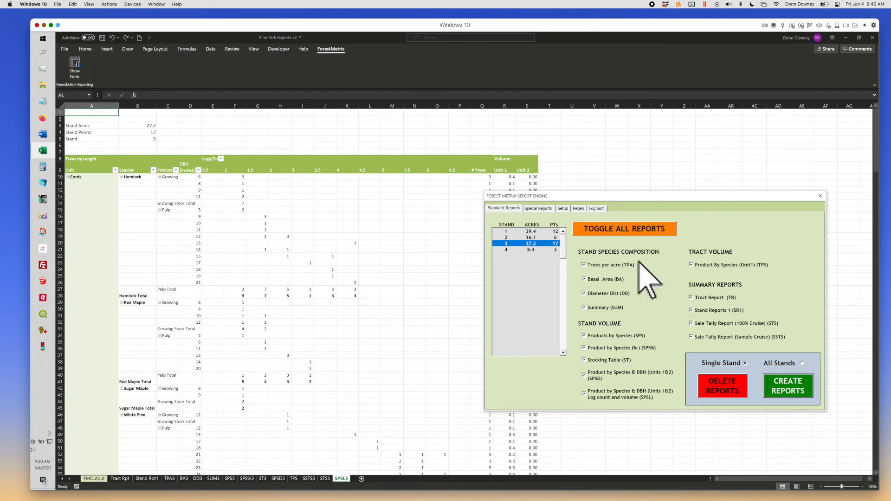
click(820, 196)
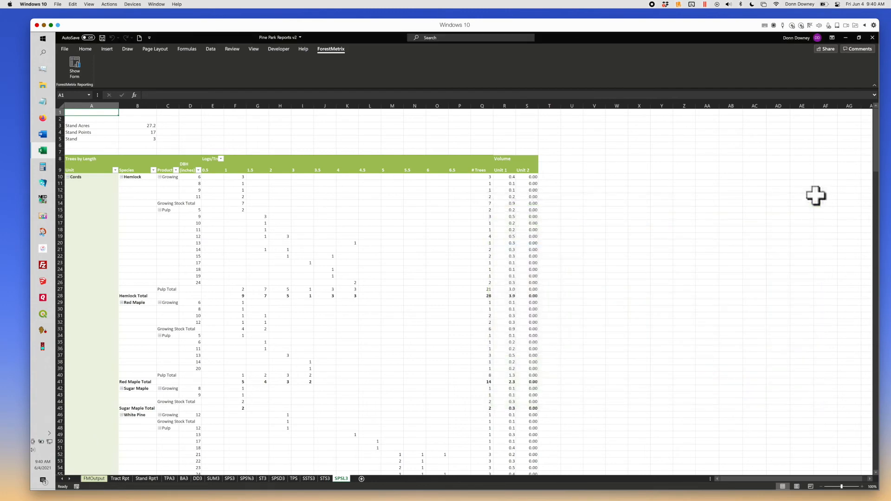
click(123, 479)
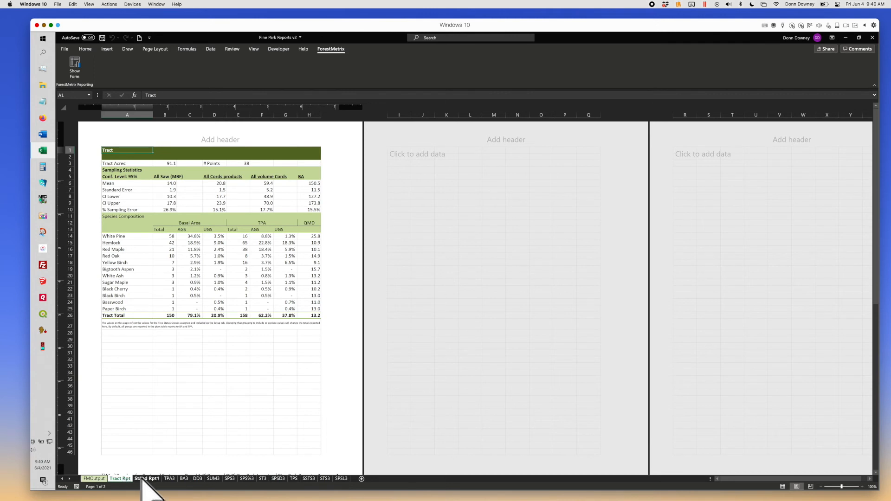
click(145, 480)
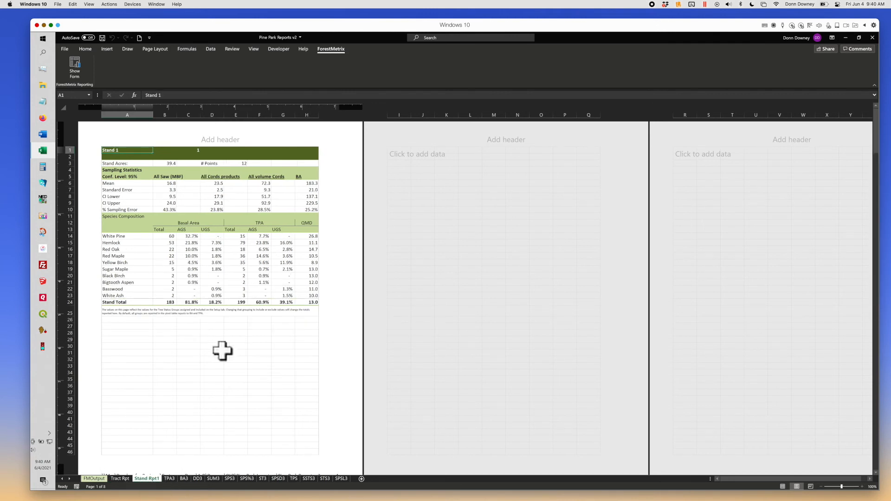
Step: Examine the Stand Rpt1 pages for stand 1, covering sampling statistics, species composition, diameter distribution and volume summary
scroll(222, 351, down, 12)
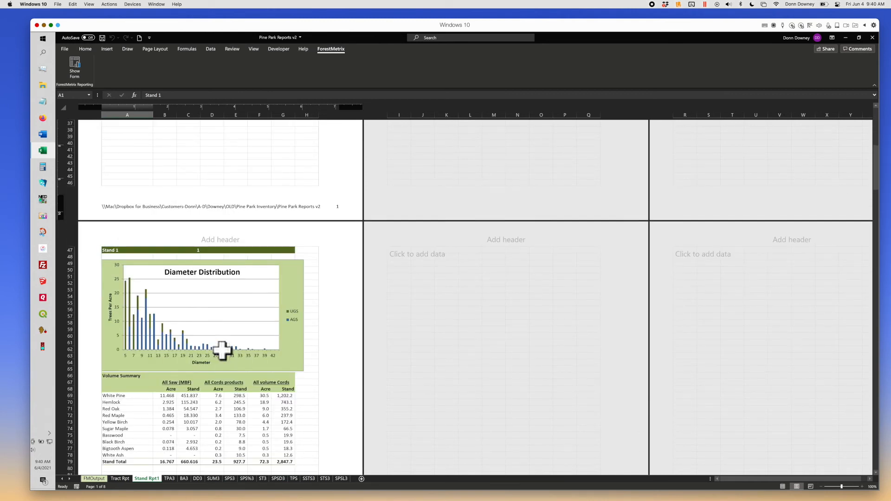
scroll(222, 351, up, 12)
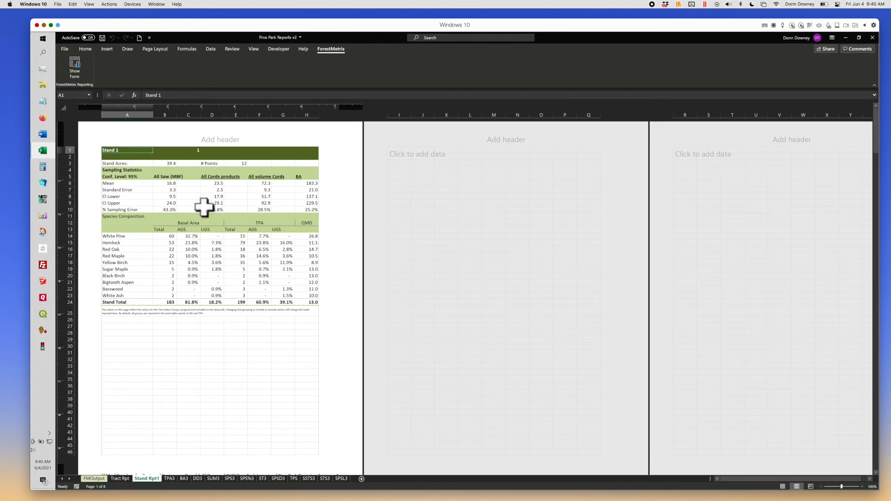
scroll(202, 268, down, 2)
scroll(202, 268, down, 10)
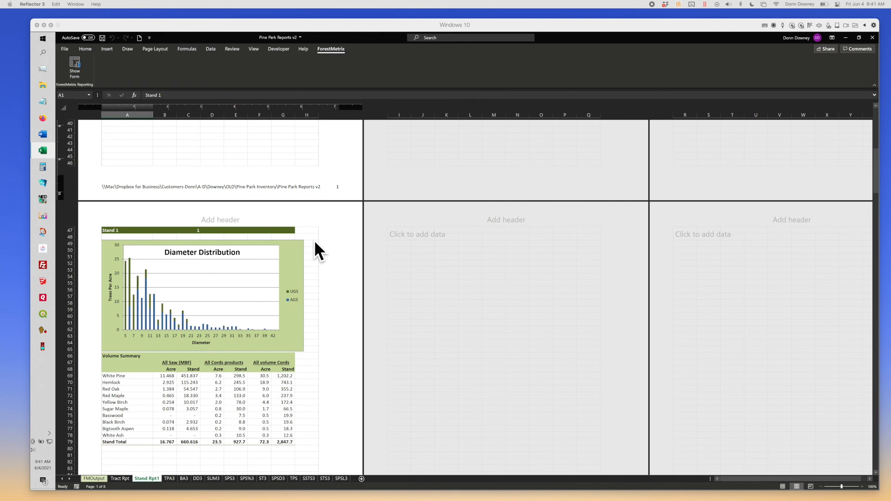
click(297, 156)
scroll(296, 155, up, 10)
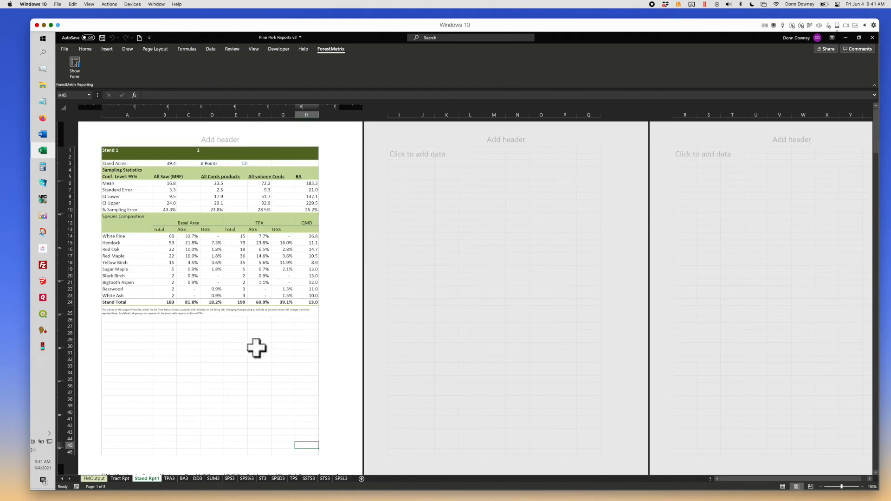
Step: Look through the stand 3 report sheets TPA3, BA3, DD3, SUM3, SPS3, SPS%3 and ST3
click(169, 479)
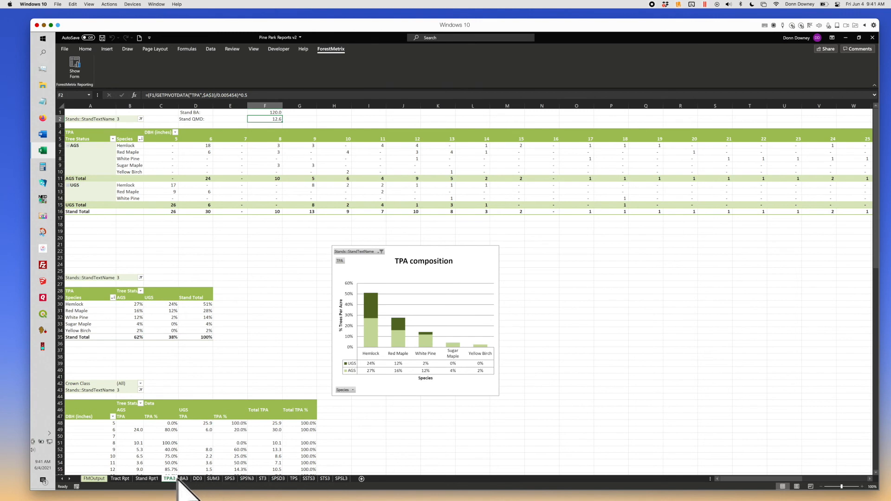
click(184, 479)
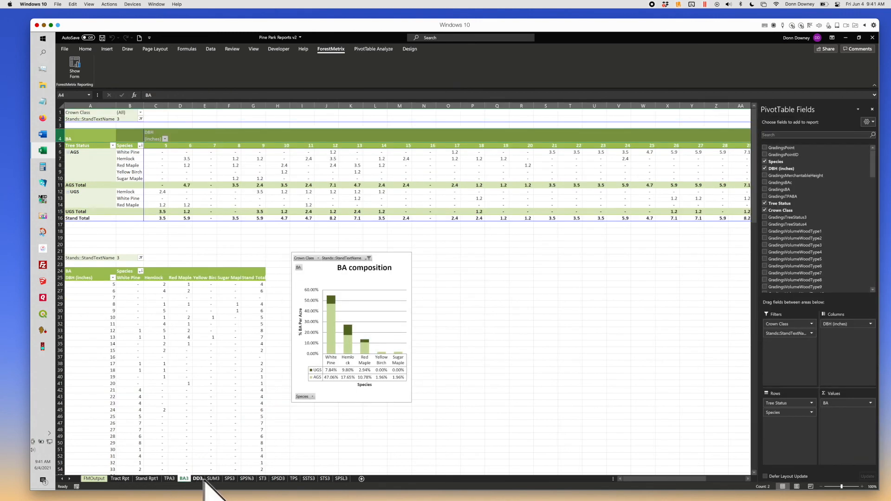
click(199, 479)
click(214, 479)
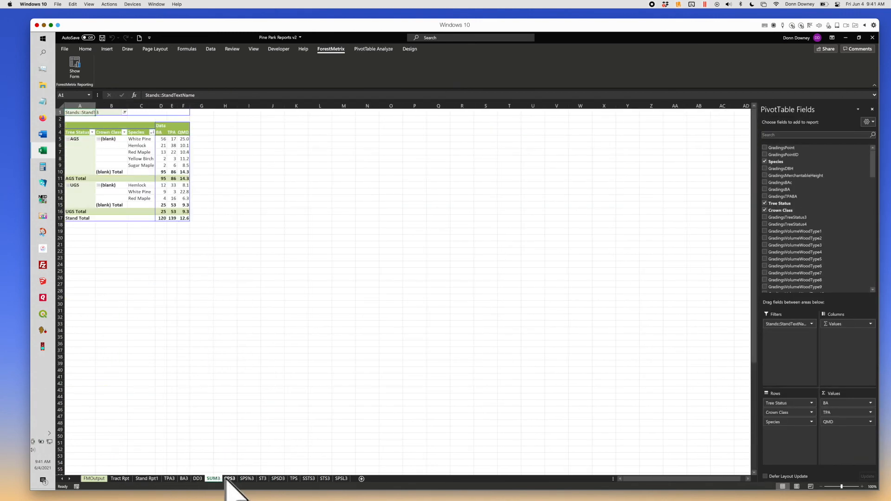
click(232, 480)
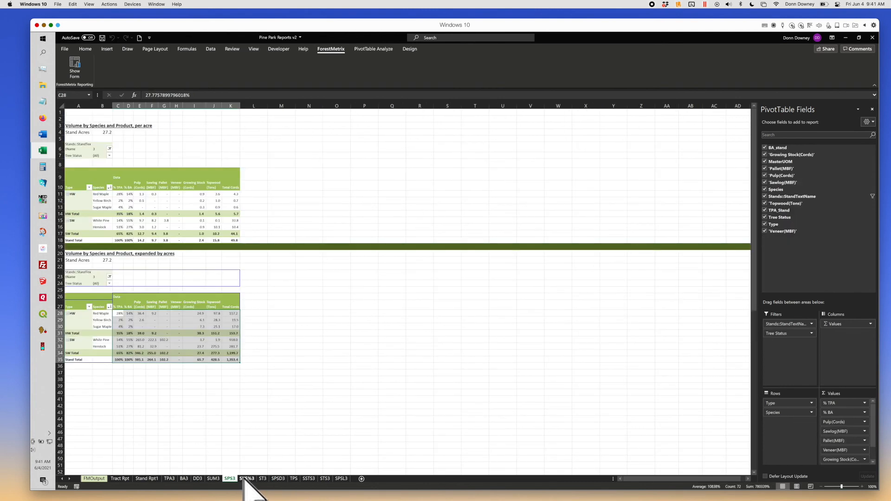
click(245, 480)
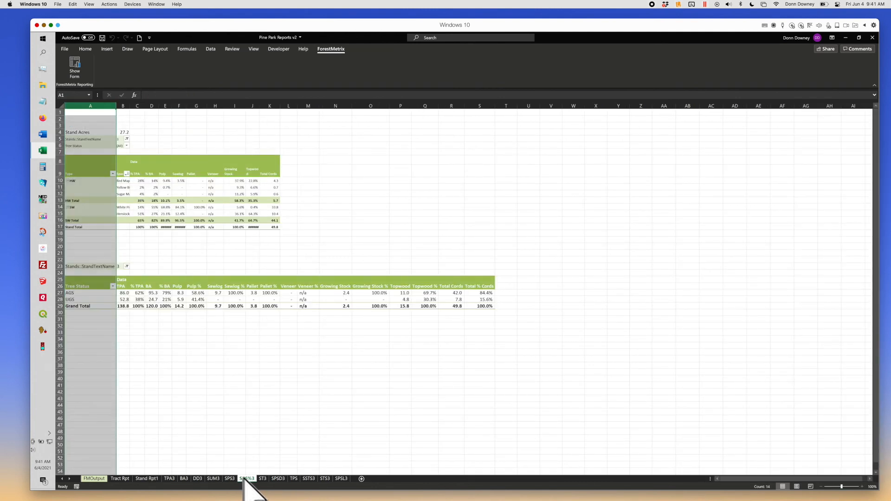
click(262, 479)
click(278, 479)
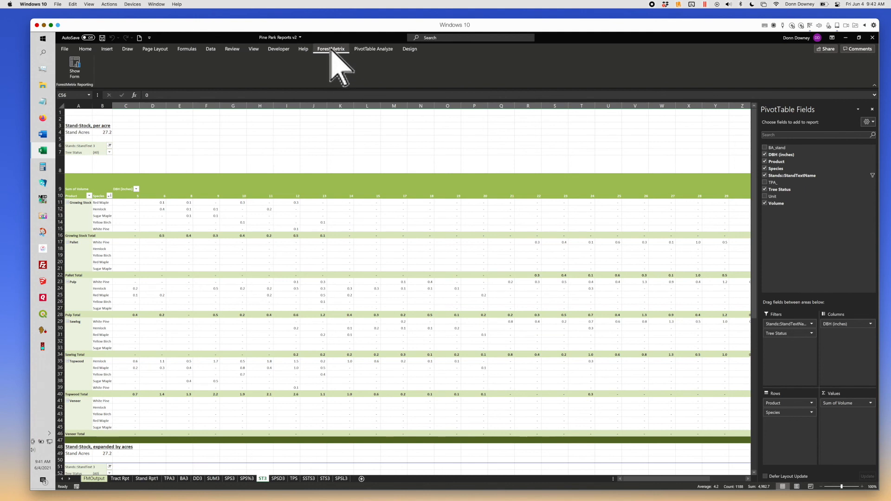
Step: Reopen the ForestMetrix reporting form
click(74, 67)
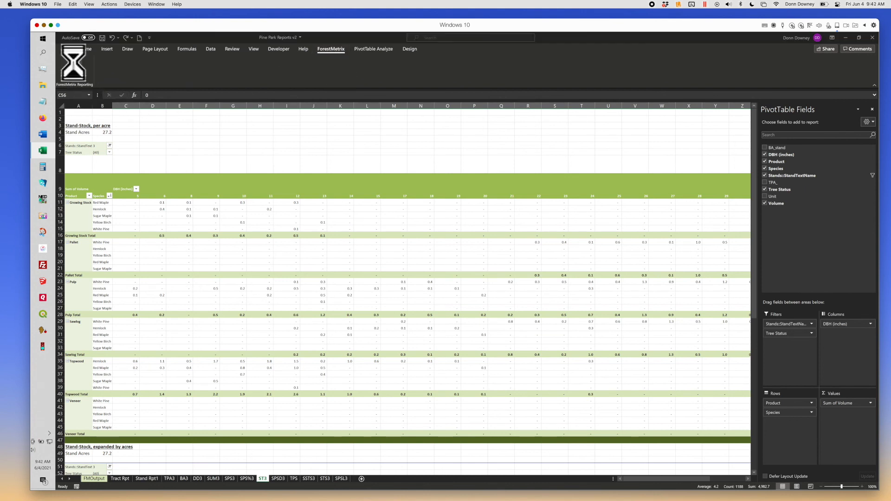